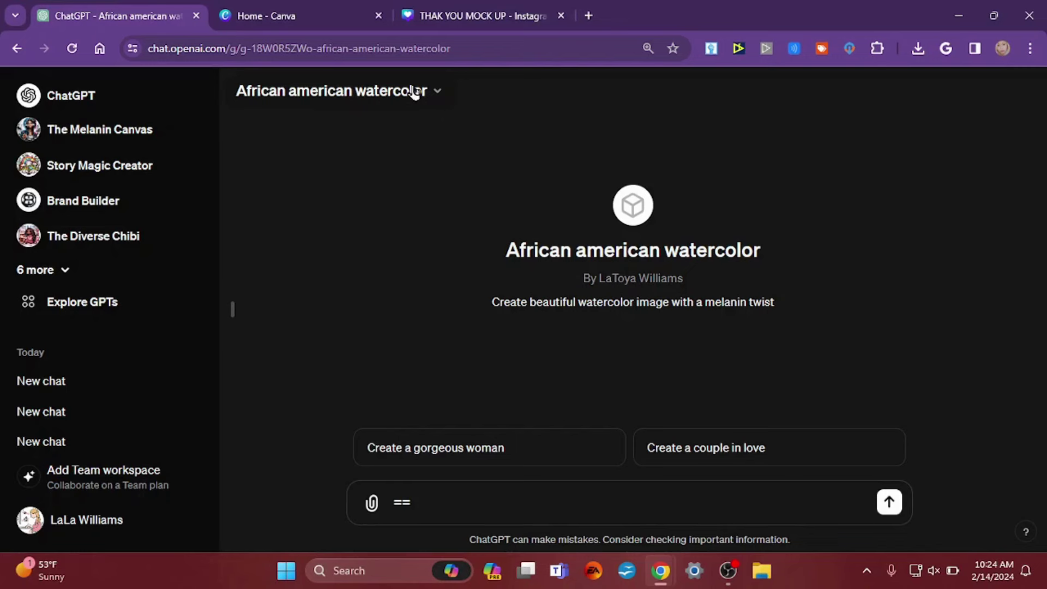
Step: Review the African american watercolor GPT's configuration in its editor and return to its chat page
left_click(432, 92)
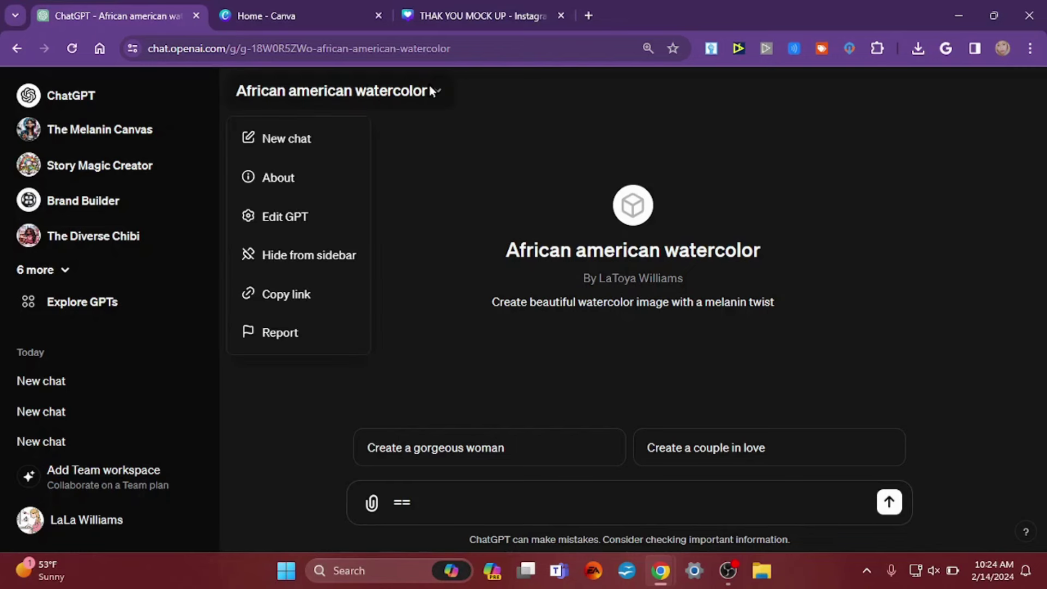
left_click(321, 223)
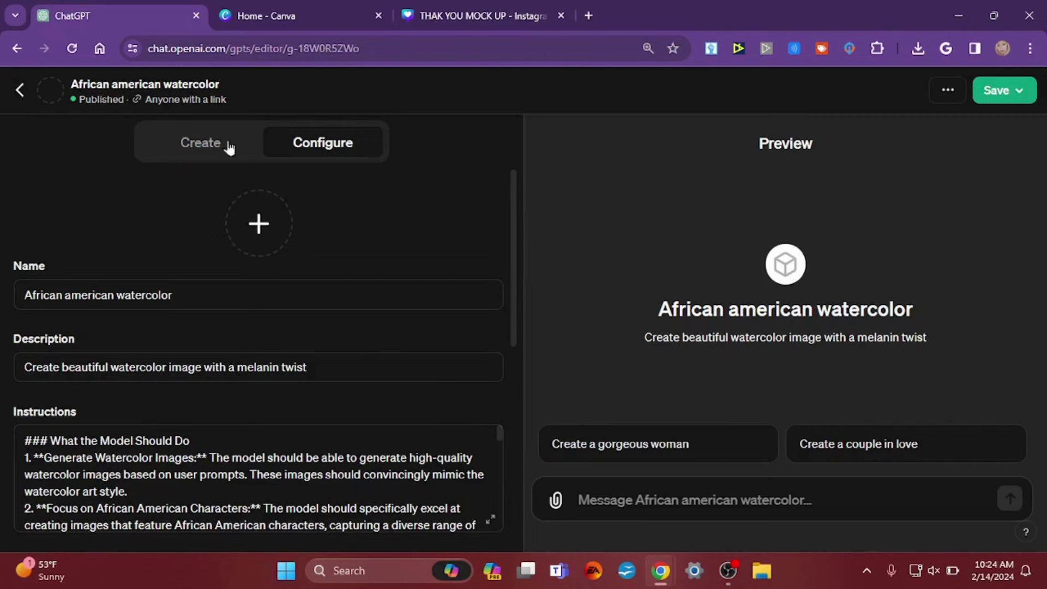
left_click(20, 90)
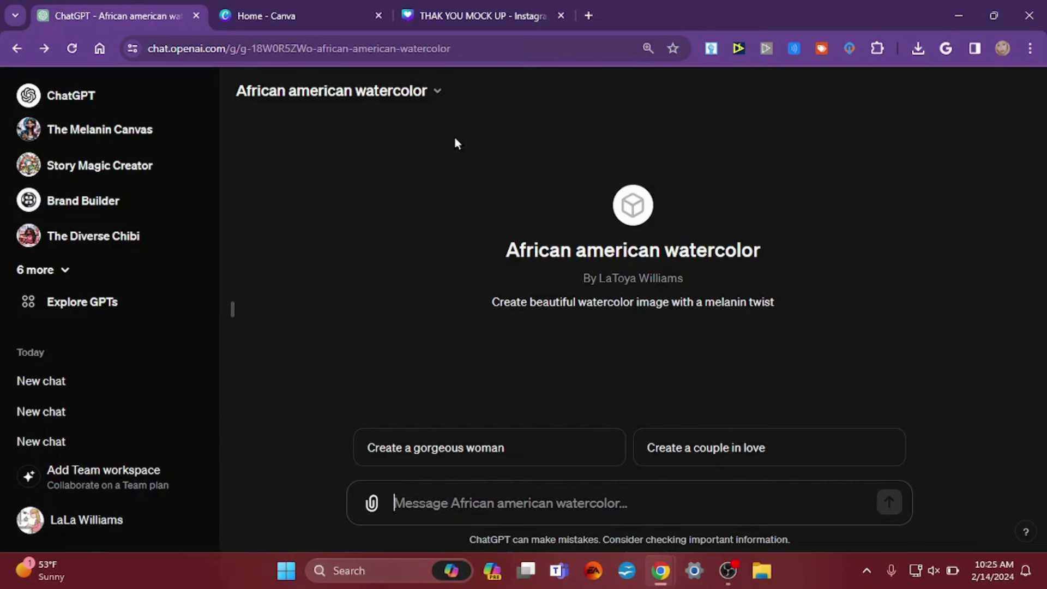
Step: Copy the link to the African american watercolor GPT and switch to the THAK YOU MOCK UP design in Canva
left_click(438, 93)
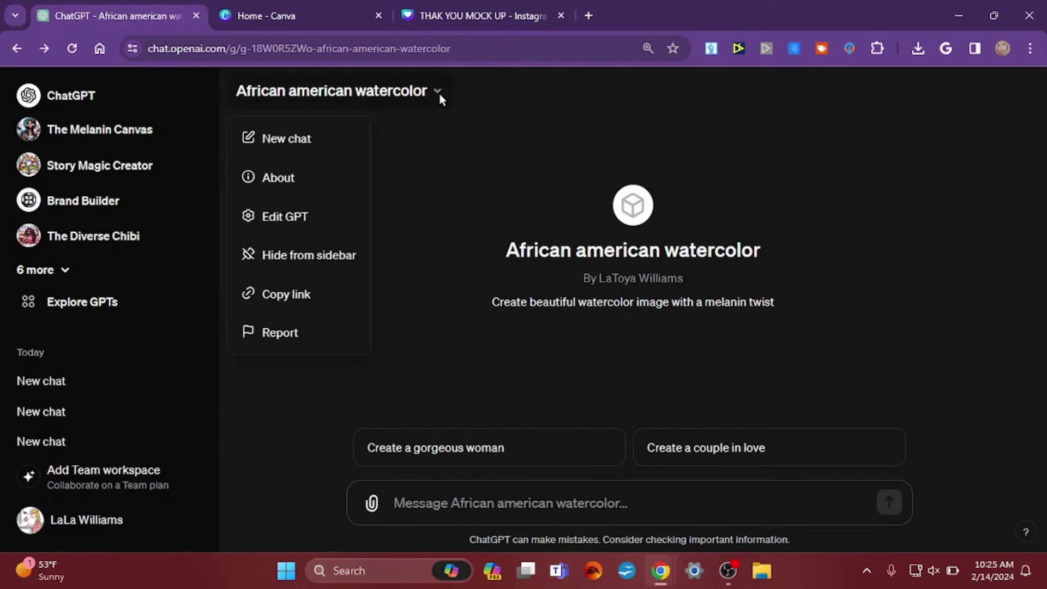
left_click(309, 306)
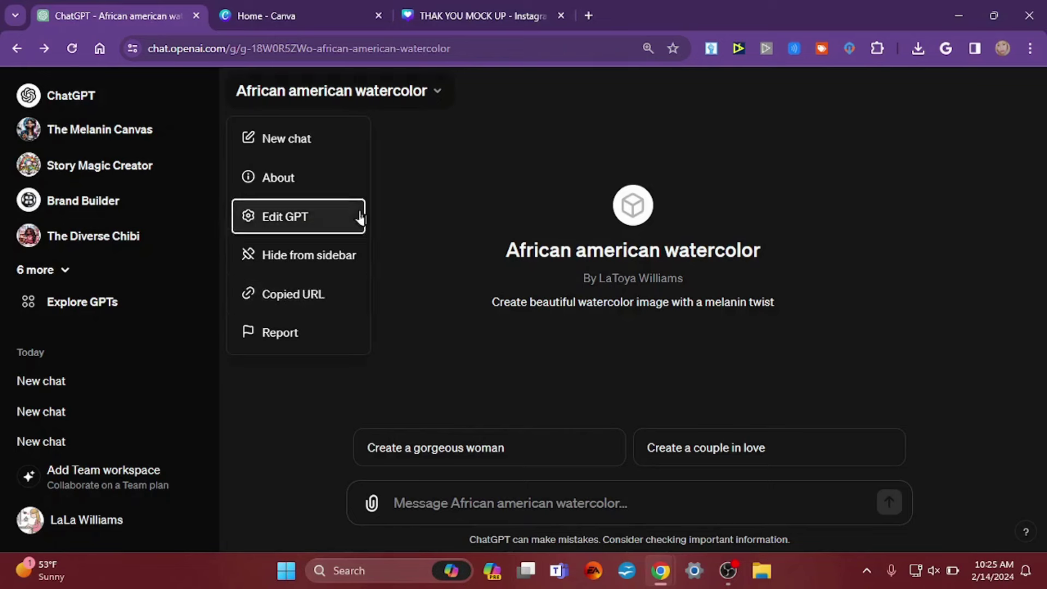
left_click(486, 17)
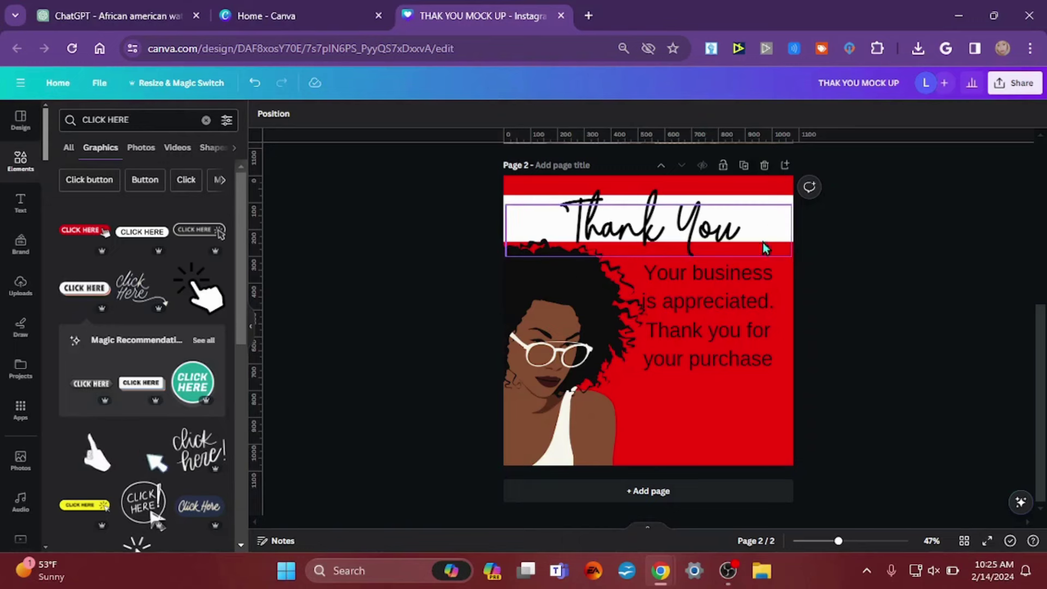
Step: Add the text "CLICK HERE TO ACCESS THE GPT" in the Anton font to the thank-you page
left_click(710, 418)
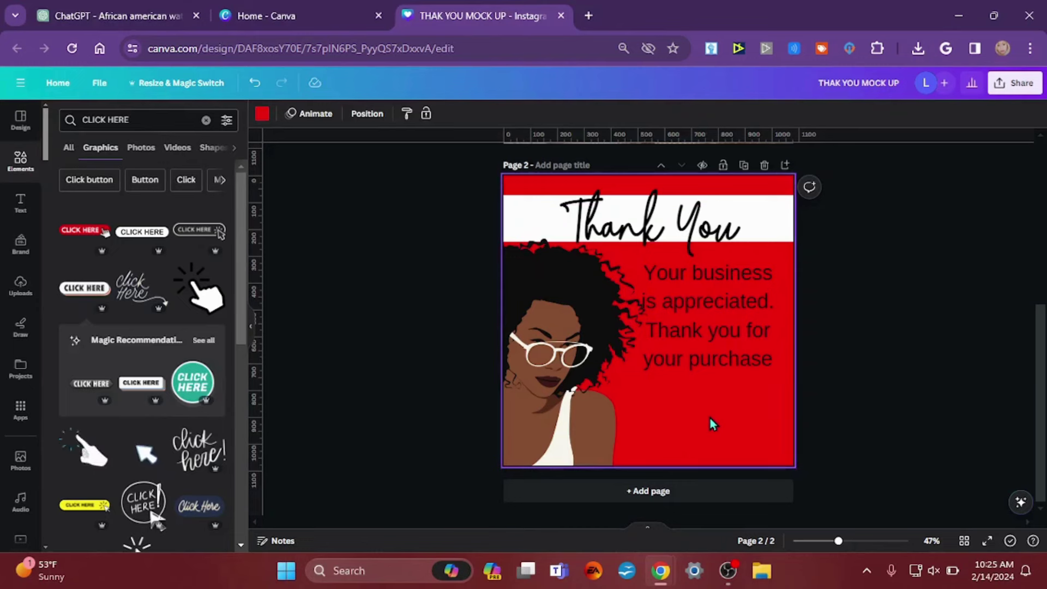
key("t")
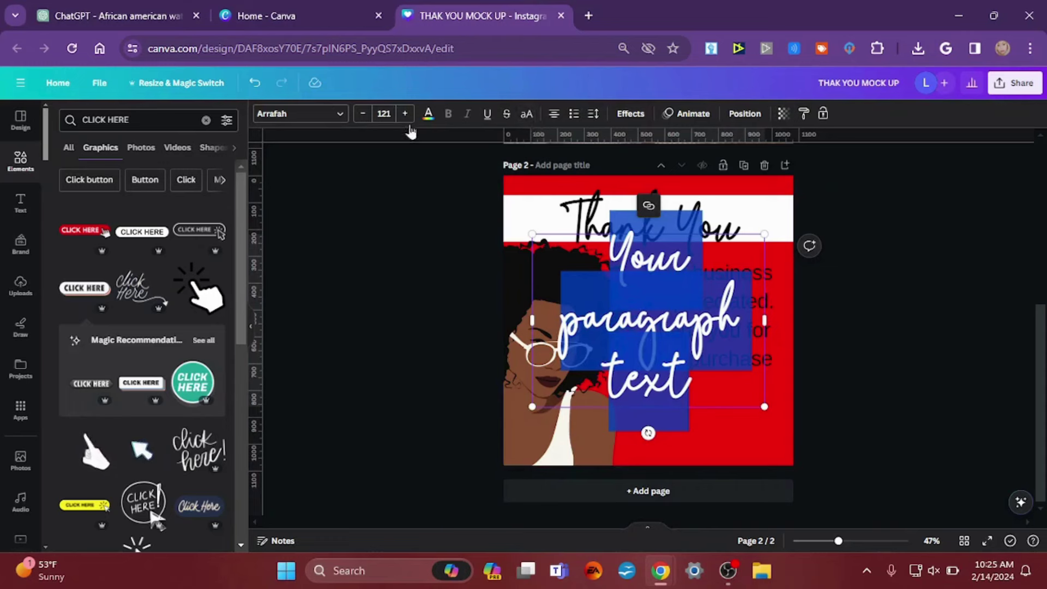
left_click(328, 116)
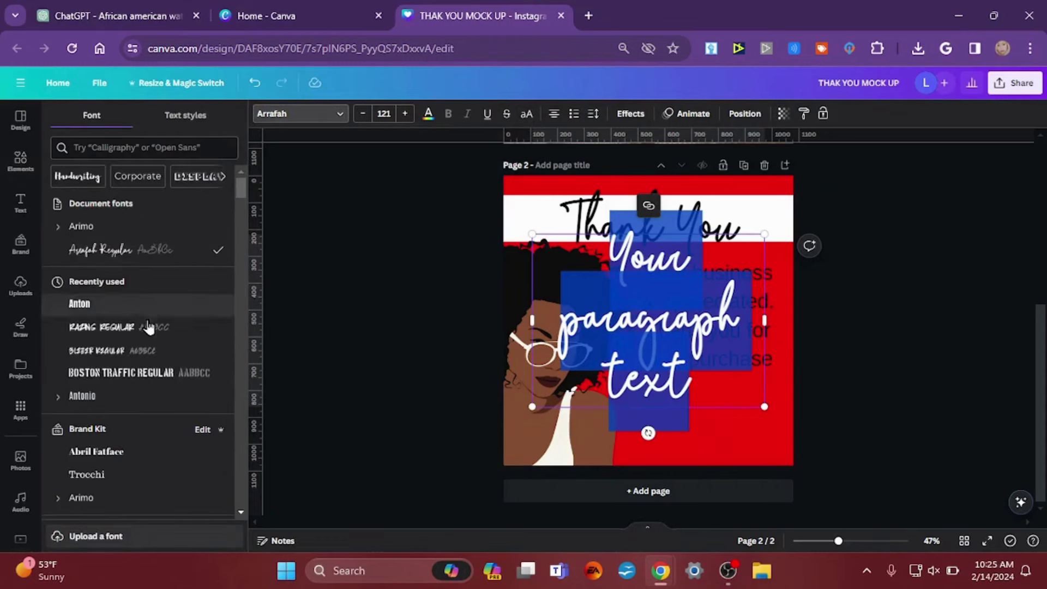
left_click(121, 307)
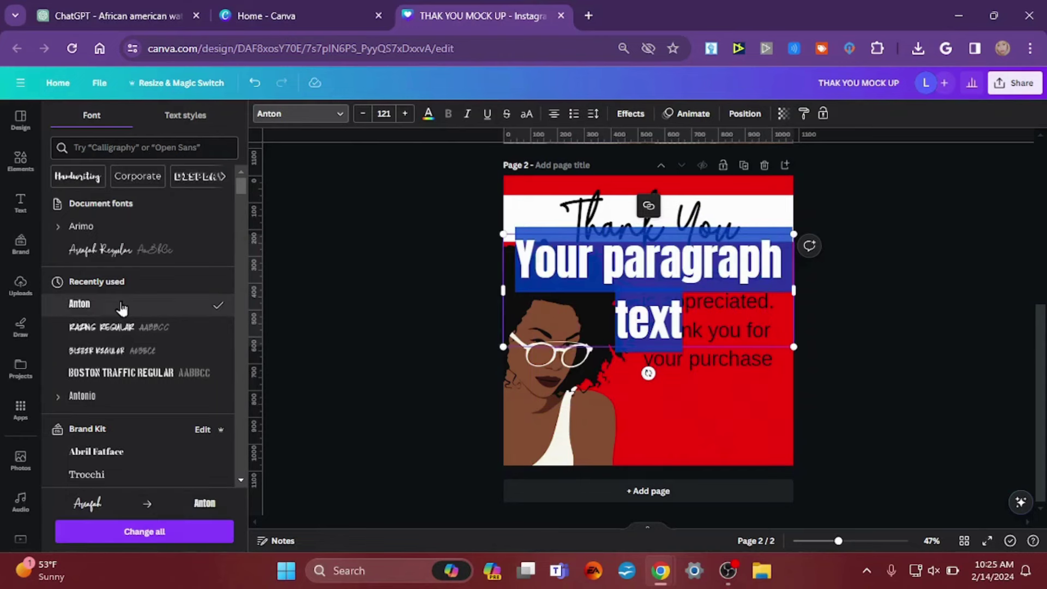
type("CLICK H")
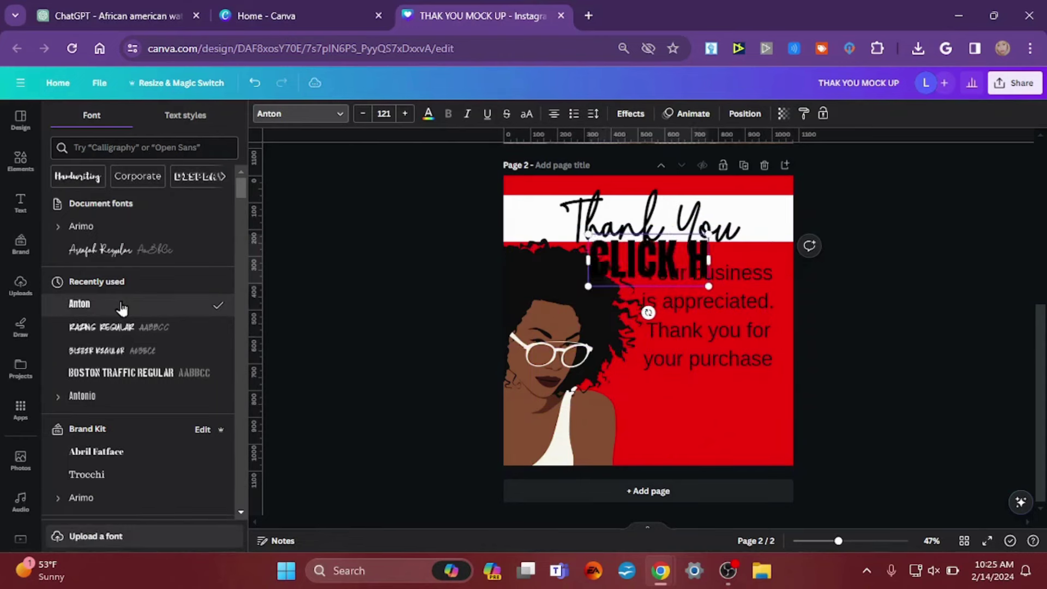
type("ERE TO A")
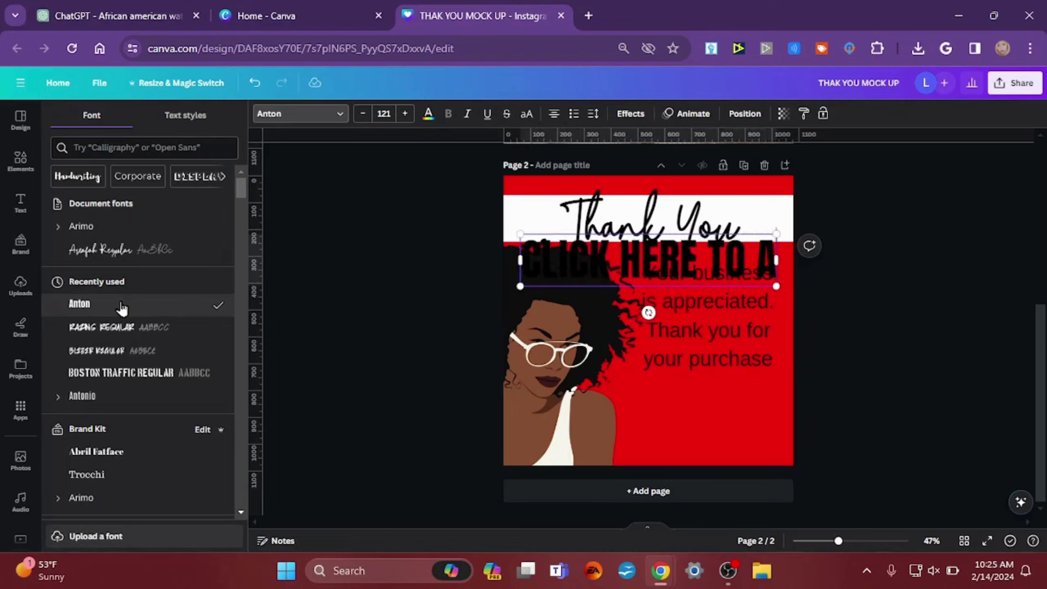
type("CCESS THE")
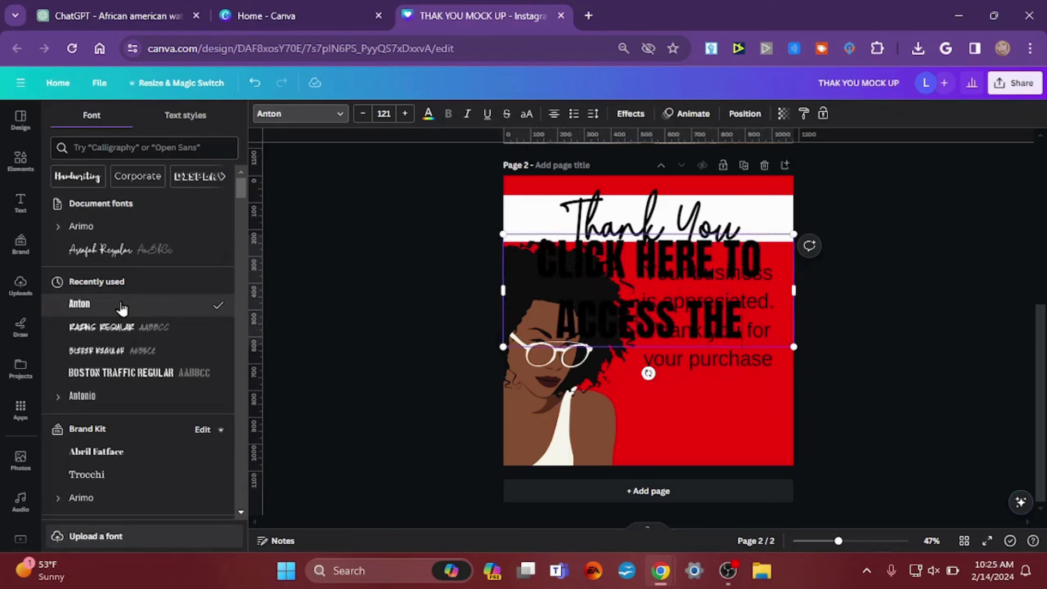
type(" GPT")
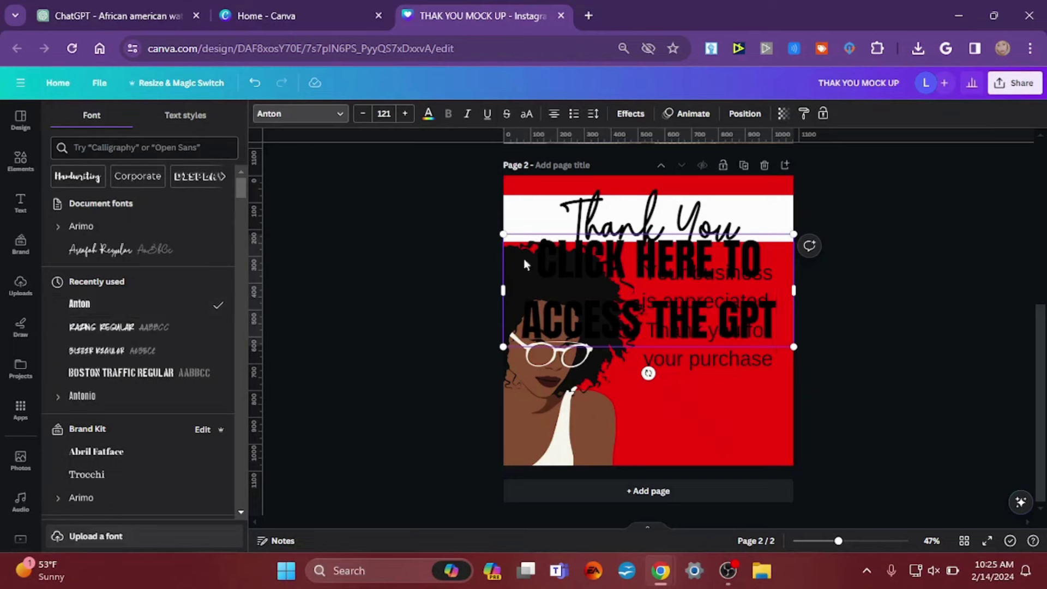
Step: Fit the GPT access text on one line, shrink it to size 43.3 and place it below the purchase message
left_click_drag(503, 291, 281, 296)
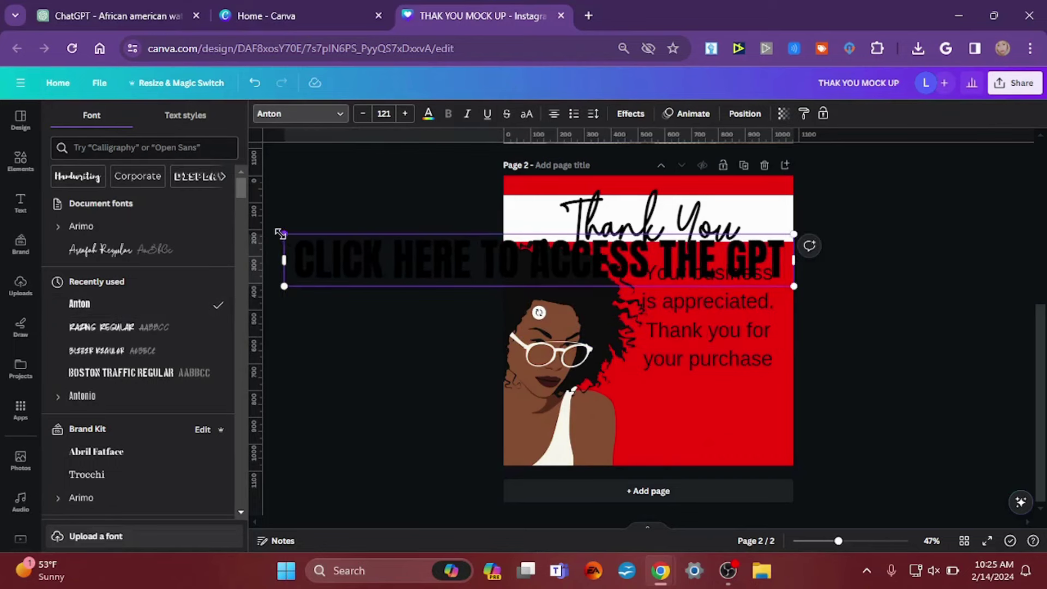
left_click_drag(279, 233, 706, 440)
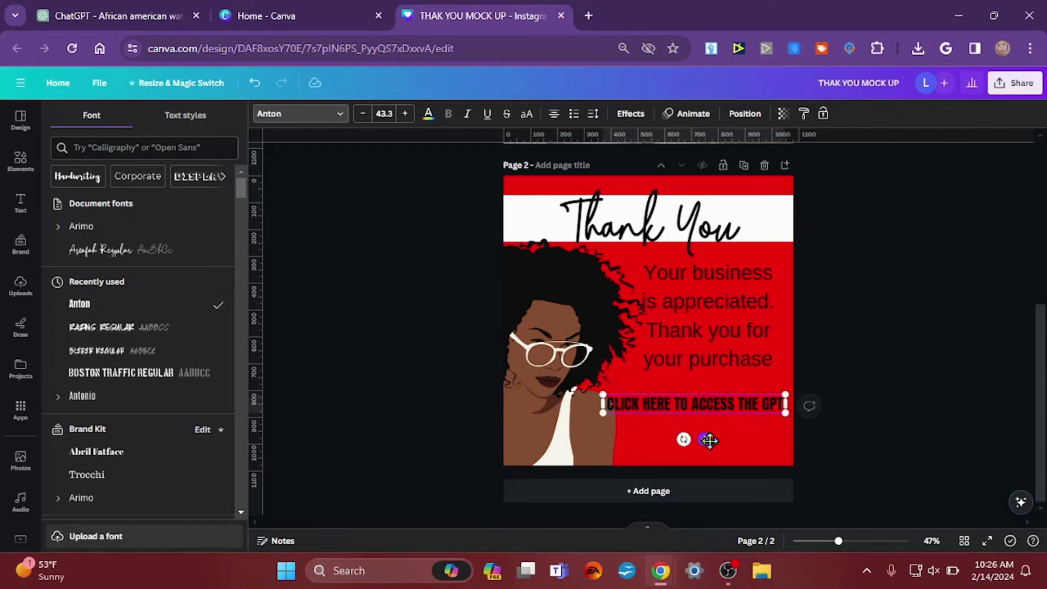
left_click(364, 301)
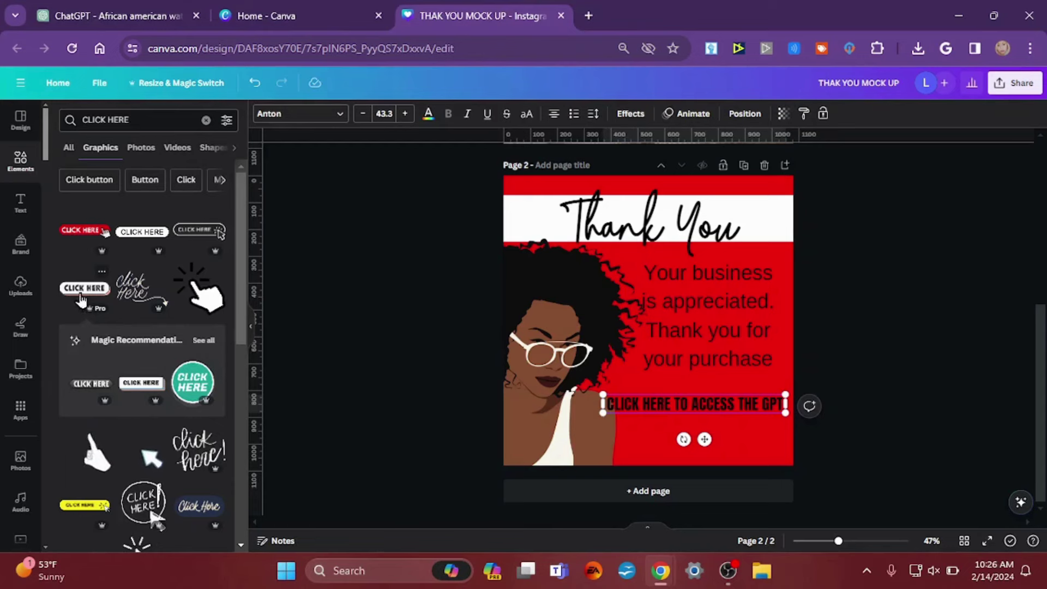
Step: Add the white rounded "CLICK HERE" button graphic and place it directly under the GPT access text
left_click(82, 297)
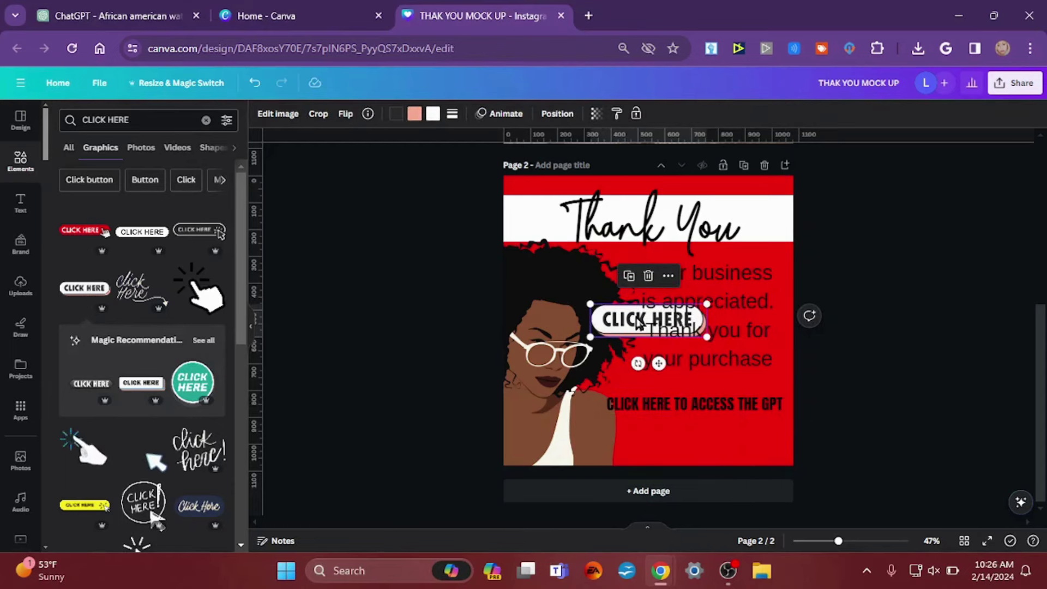
left_click_drag(641, 323, 688, 436)
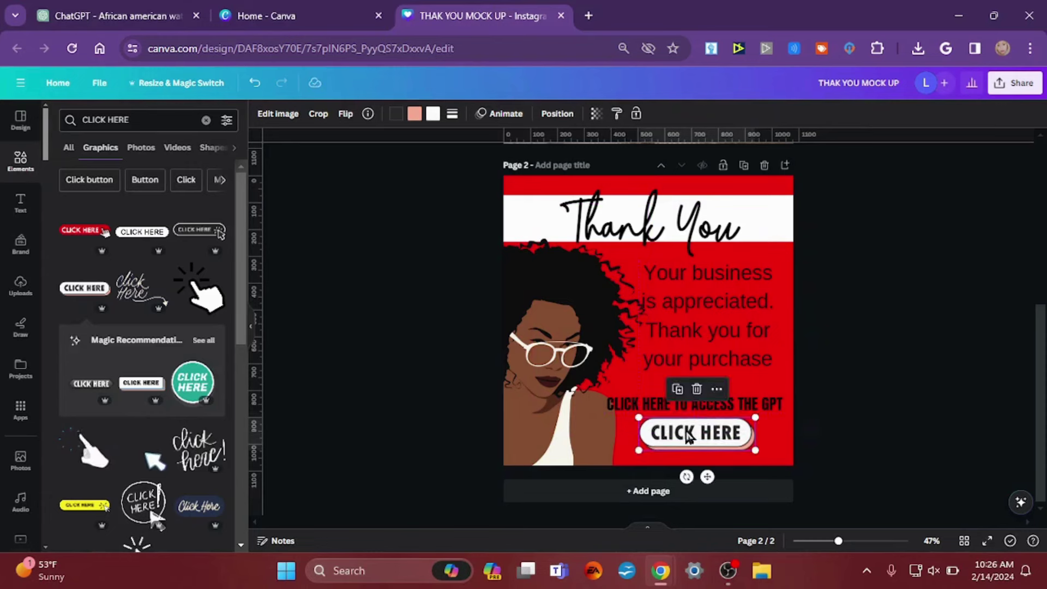
left_click(930, 411)
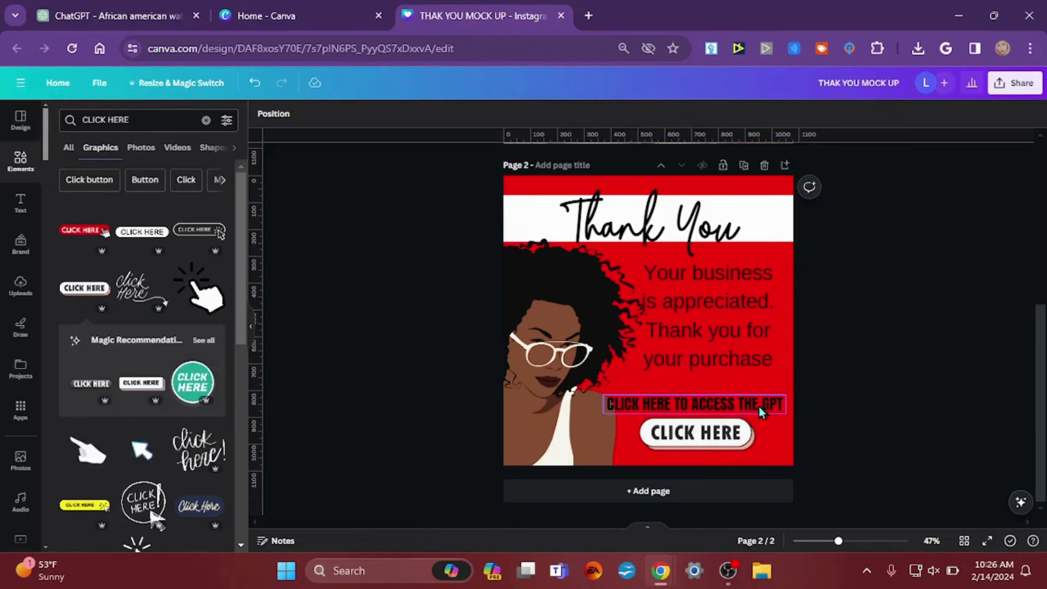
Step: Link the "CLICK HERE" button graphic to the copied African american watercolor GPT address
left_click(707, 440)
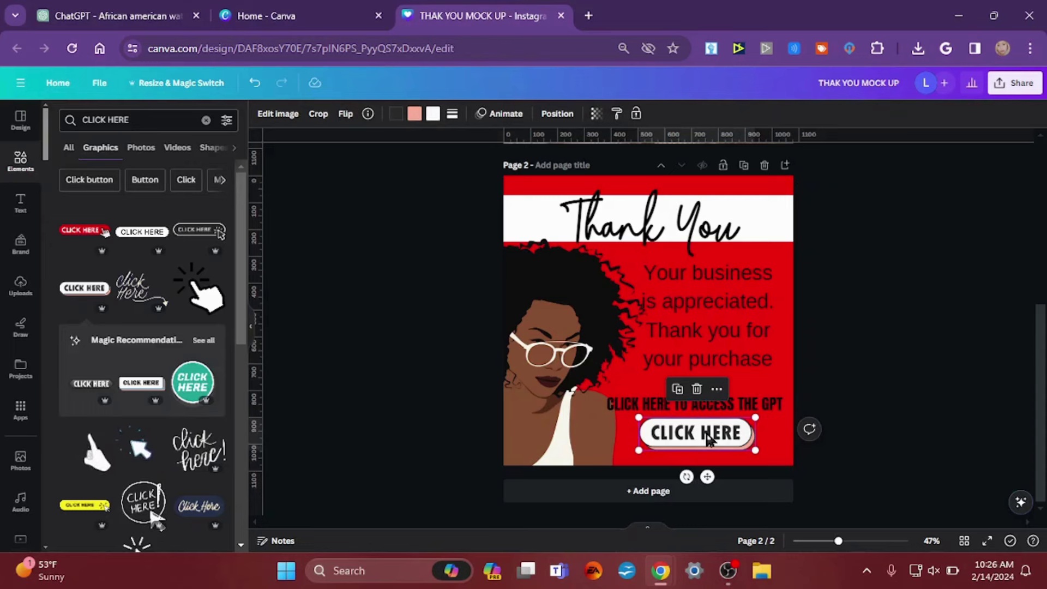
left_click(717, 390)
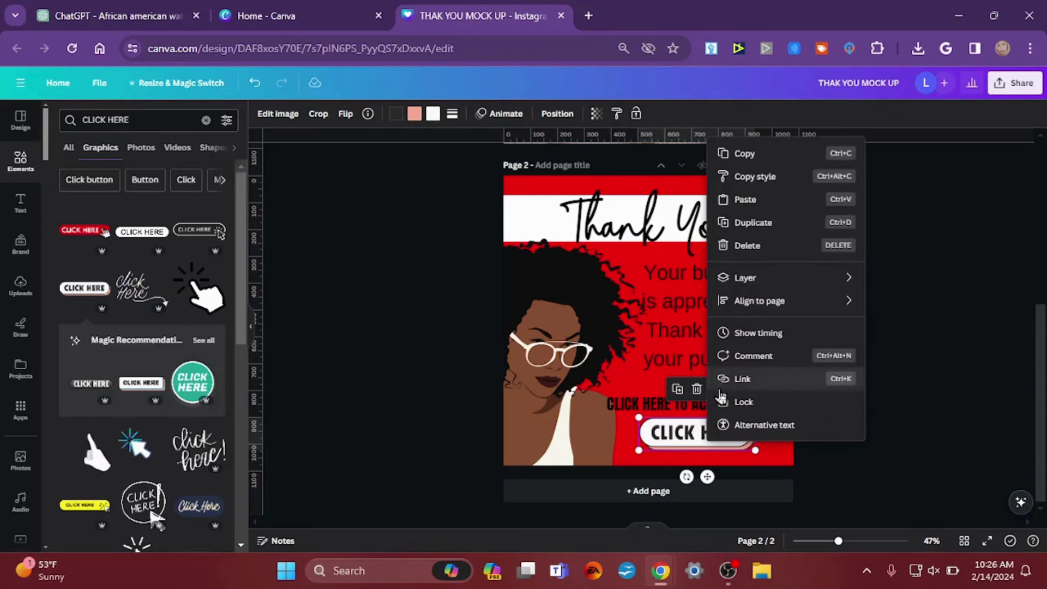
left_click(764, 380)
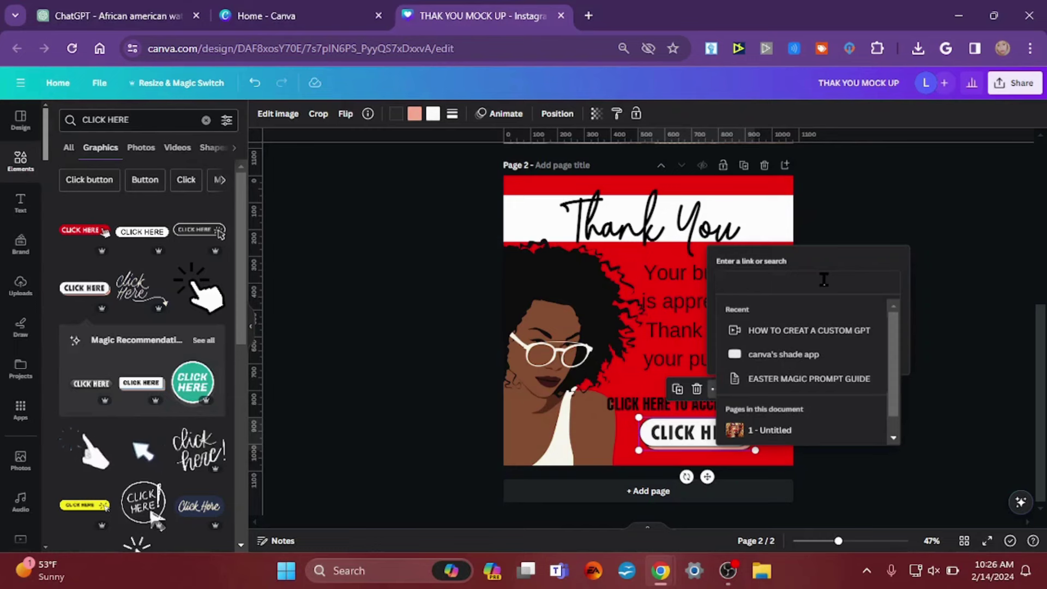
key("ctrl+v")
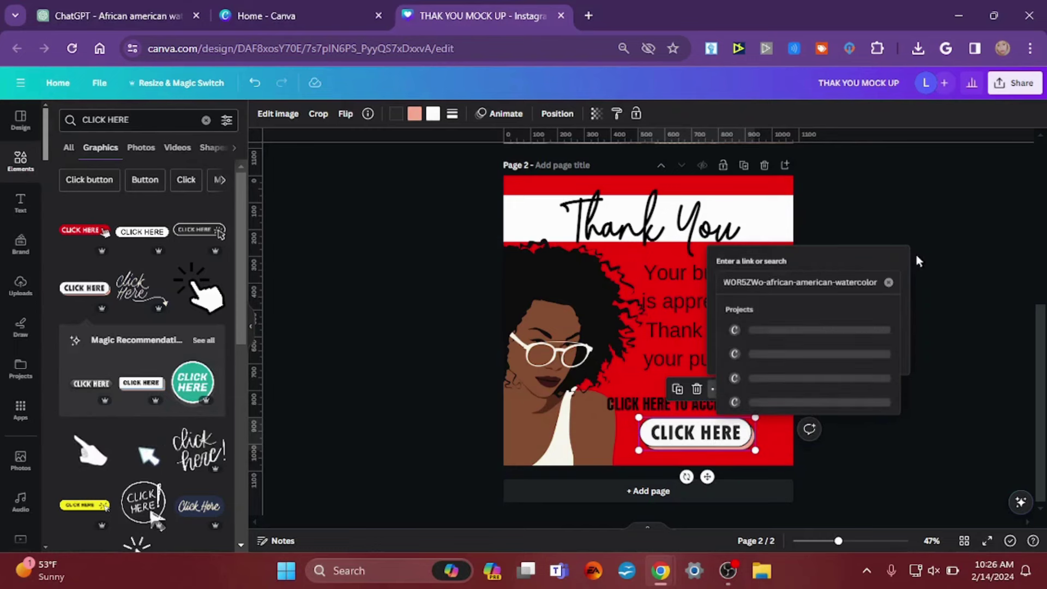
key("Return")
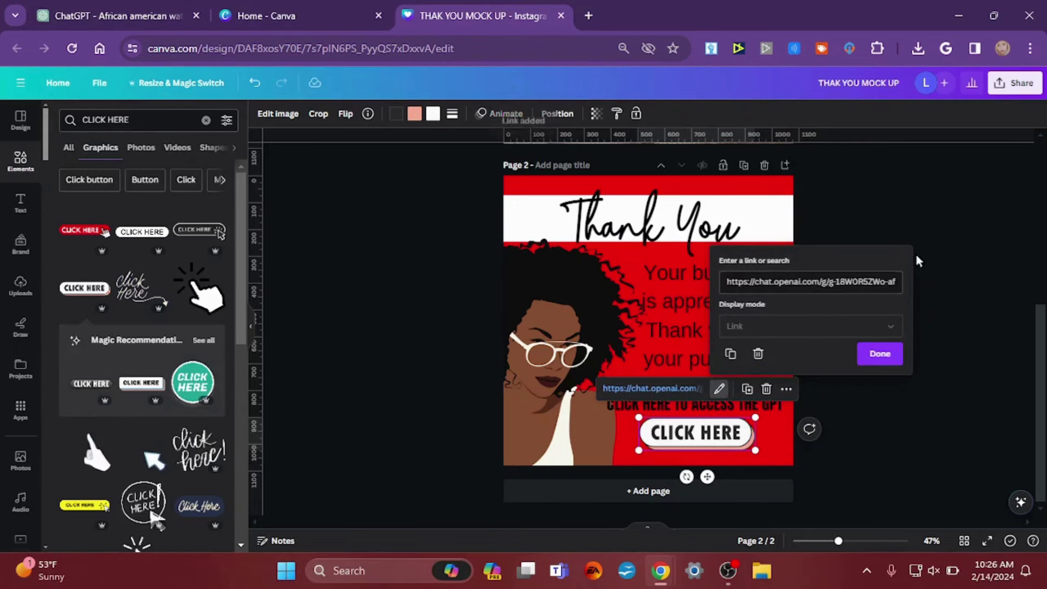
left_click(876, 356)
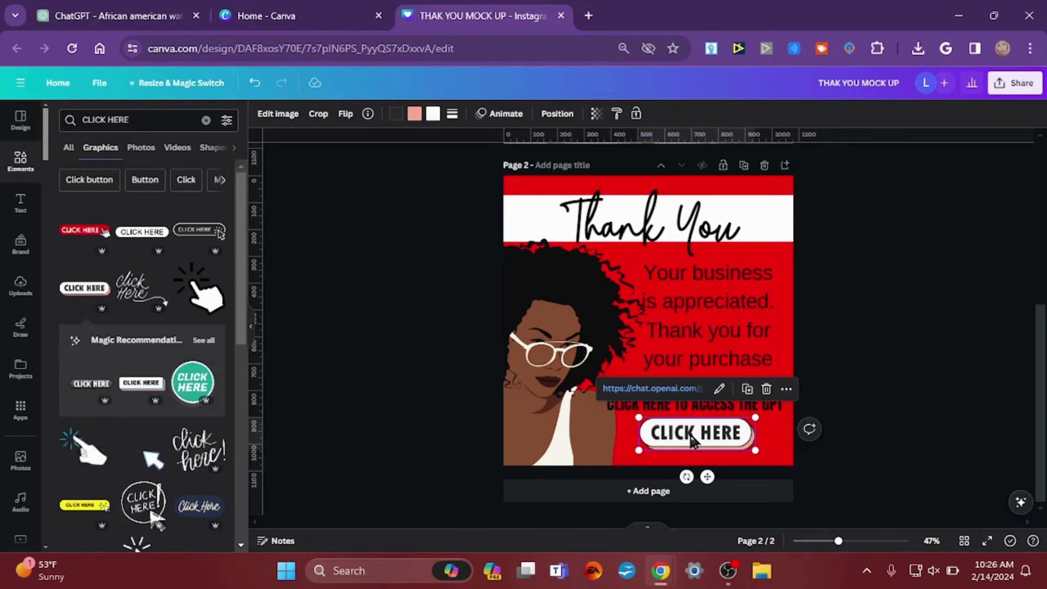
left_click(858, 403)
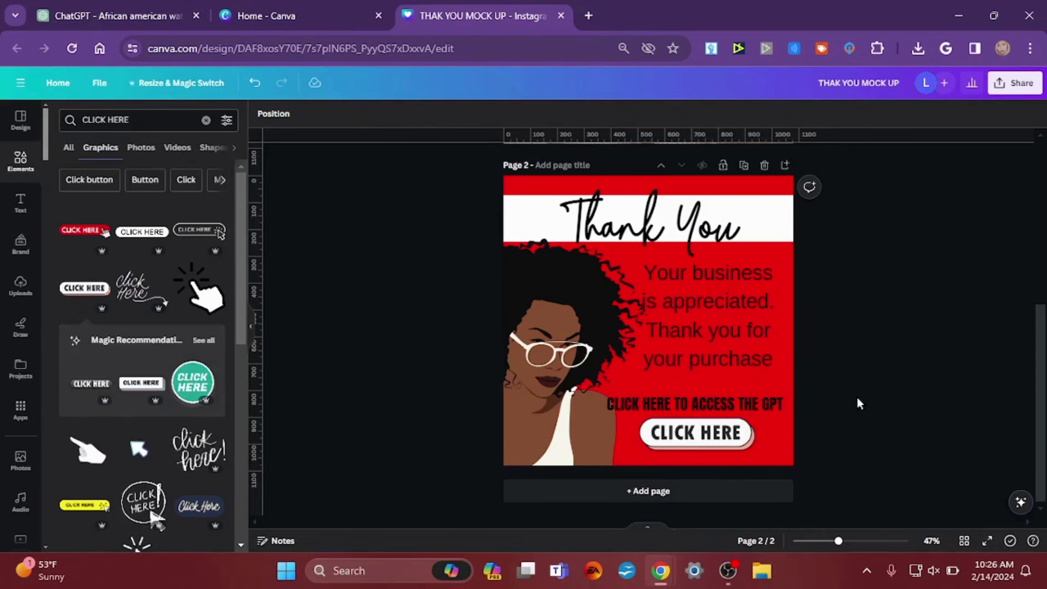
Step: Link the "CLICK HERE TO ACCESS THE GPT" text to the same copied GPT address
left_click(760, 410)
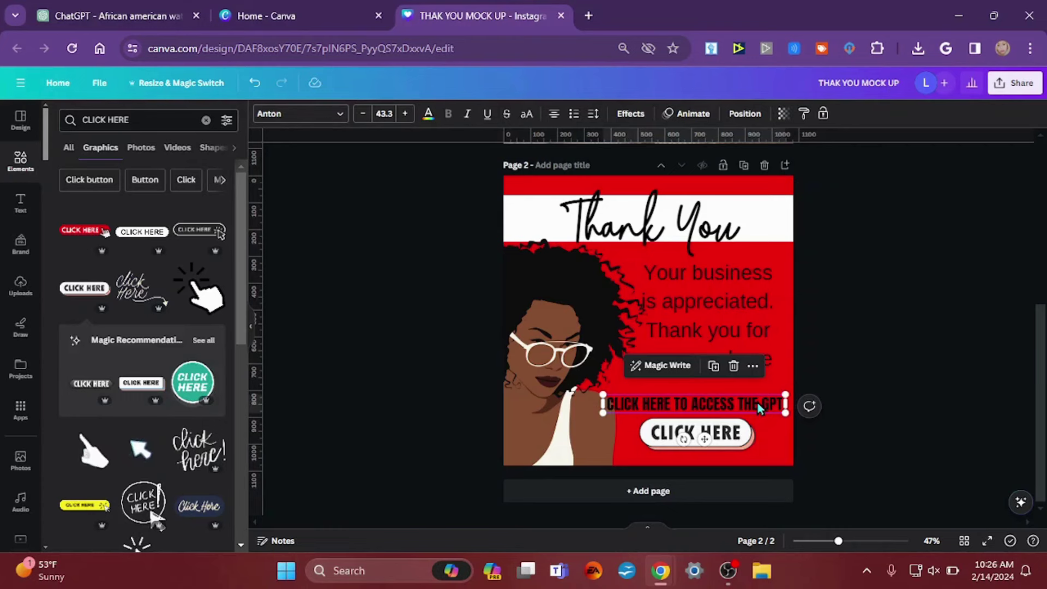
left_click(753, 366)
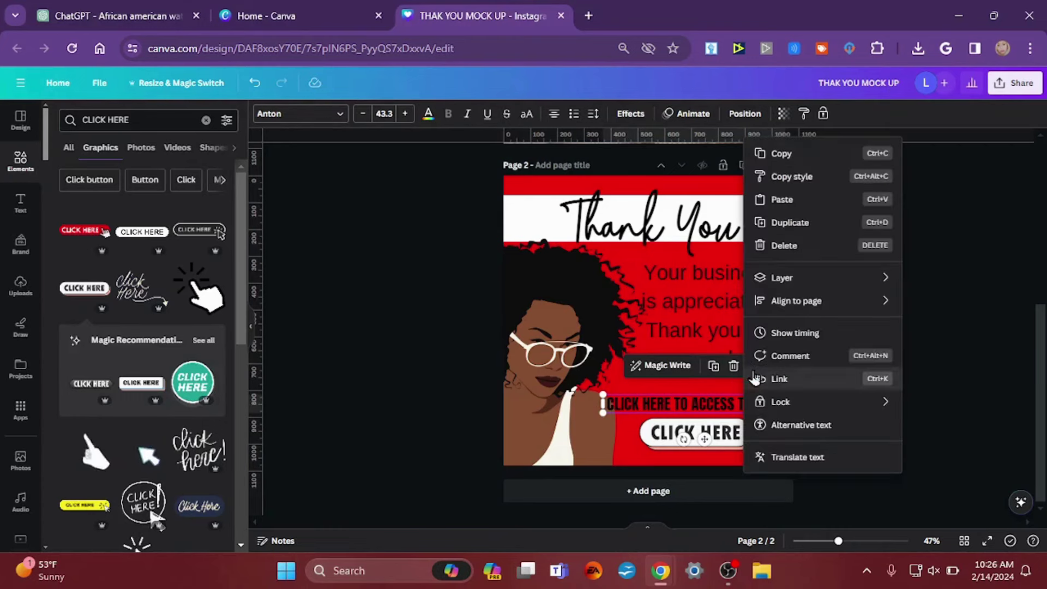
left_click(821, 382)
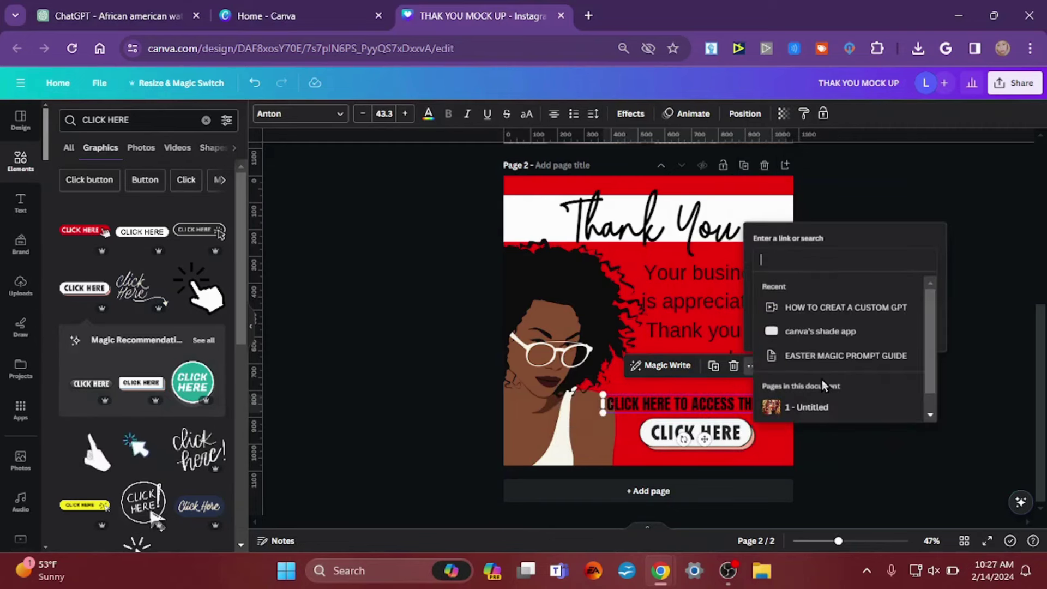
key("ctrl+v")
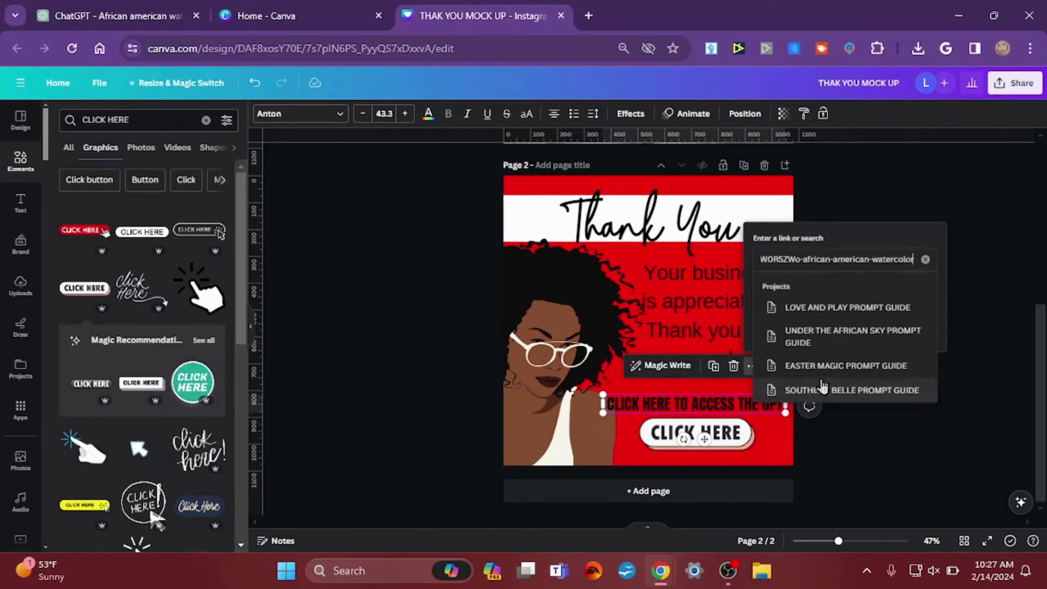
key("Return")
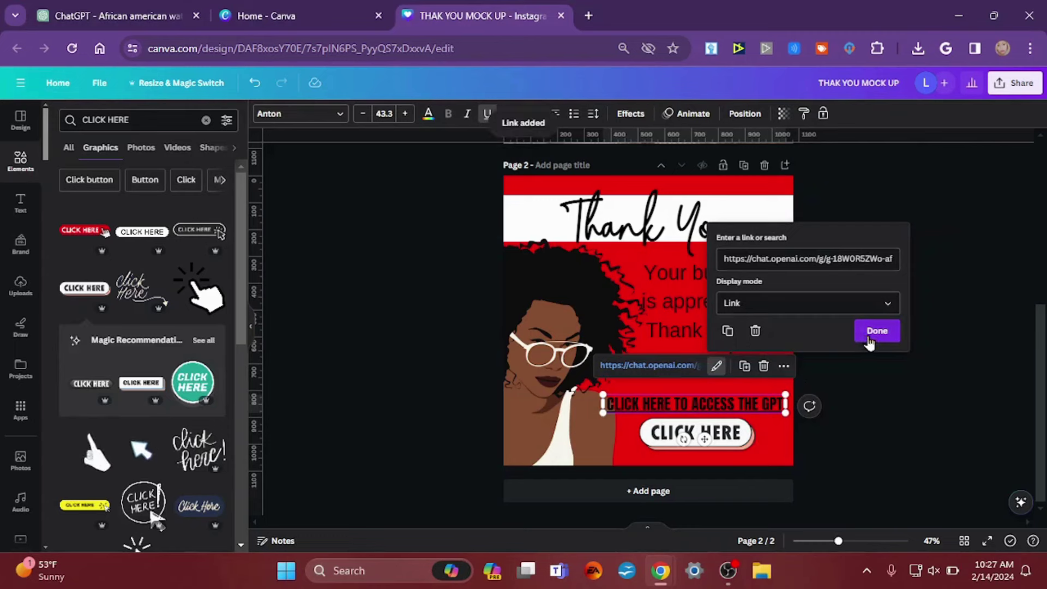
left_click(873, 336)
left_click(872, 470)
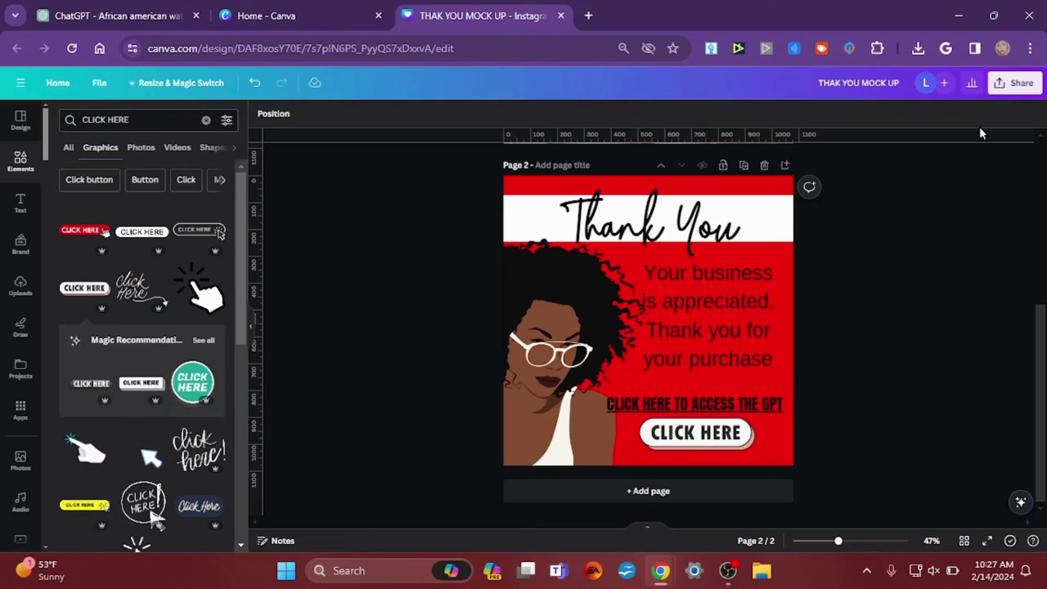
Step: Download all pages of the thank-you design as a PDF Standard file so its links work
left_click(1002, 88)
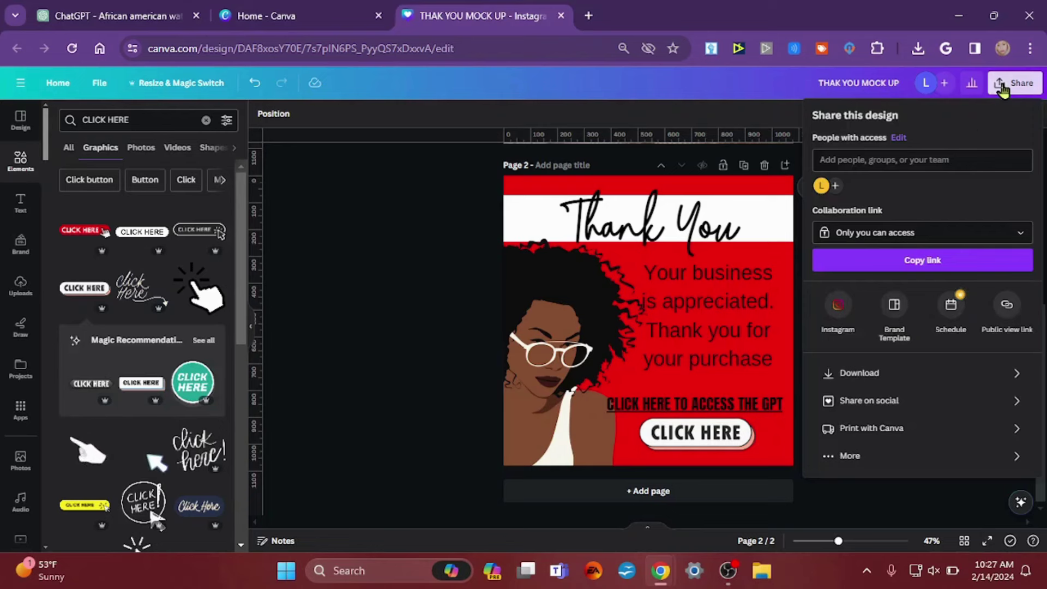
left_click(877, 376)
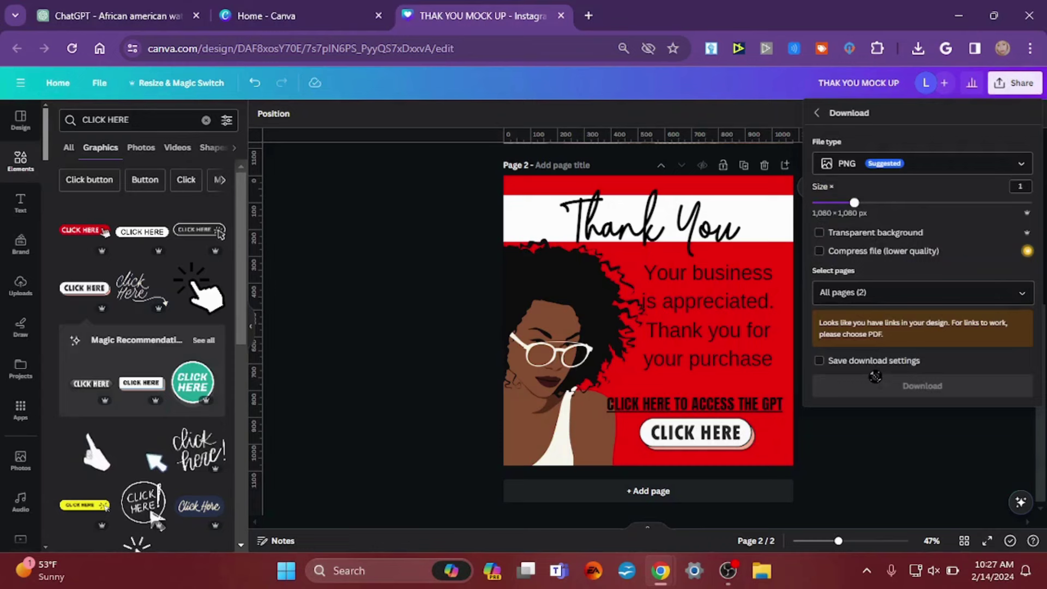
left_click(948, 169)
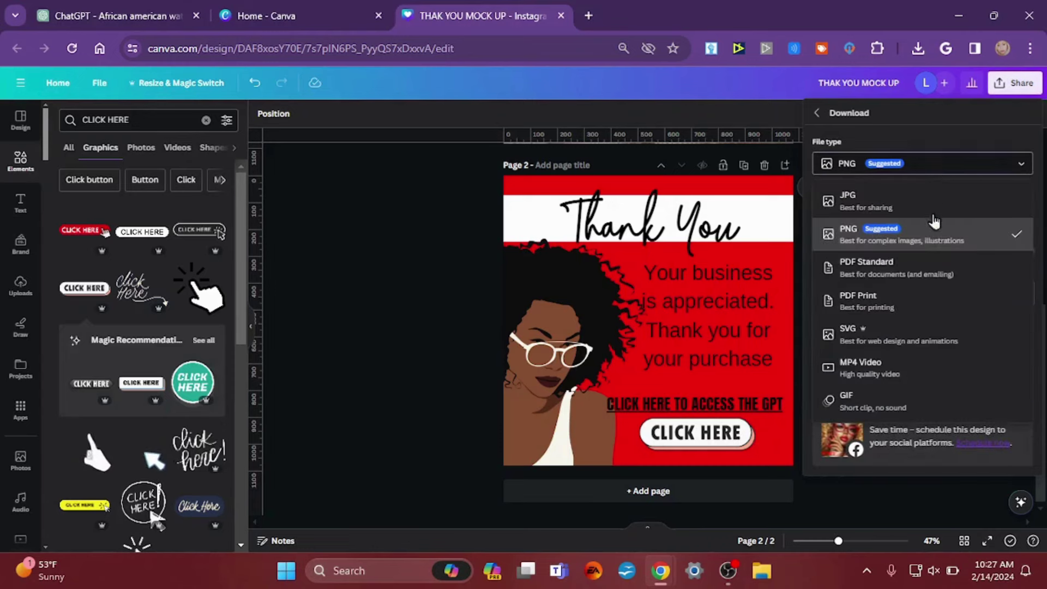
left_click(952, 272)
left_click(938, 297)
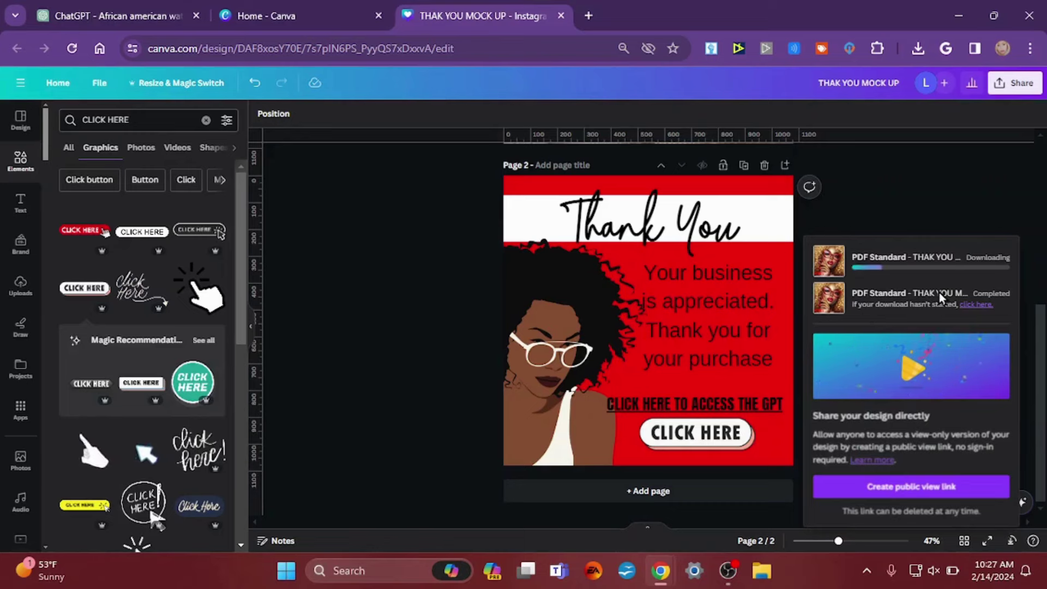
Step: Switch to File Explorer and open the newly downloaded "THAK YOU MOCK UP (1)" PDF from the Downloads folder
left_click(762, 571)
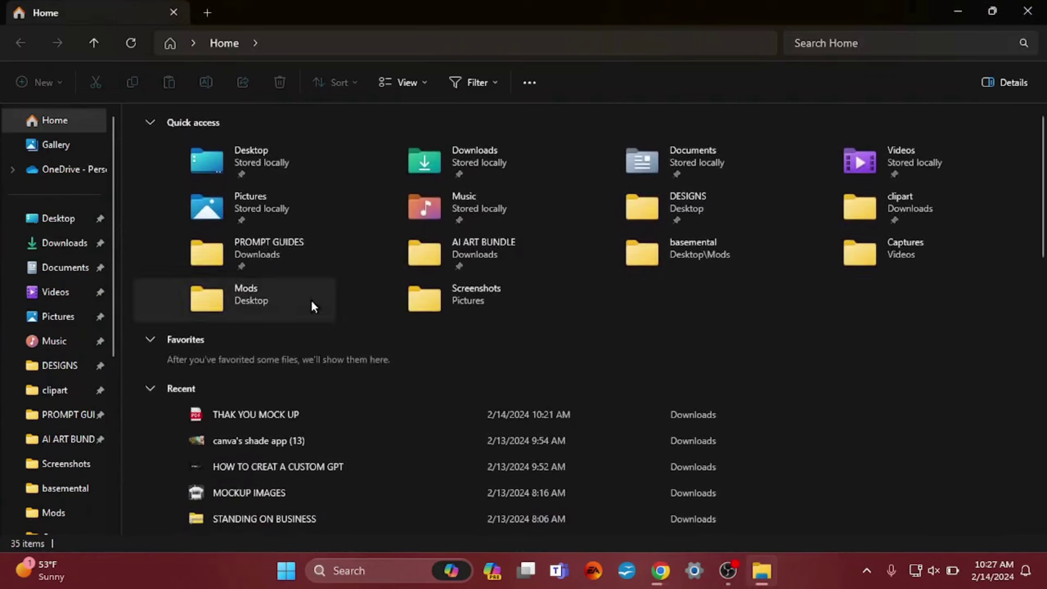
left_click(423, 166)
double_click(423, 166)
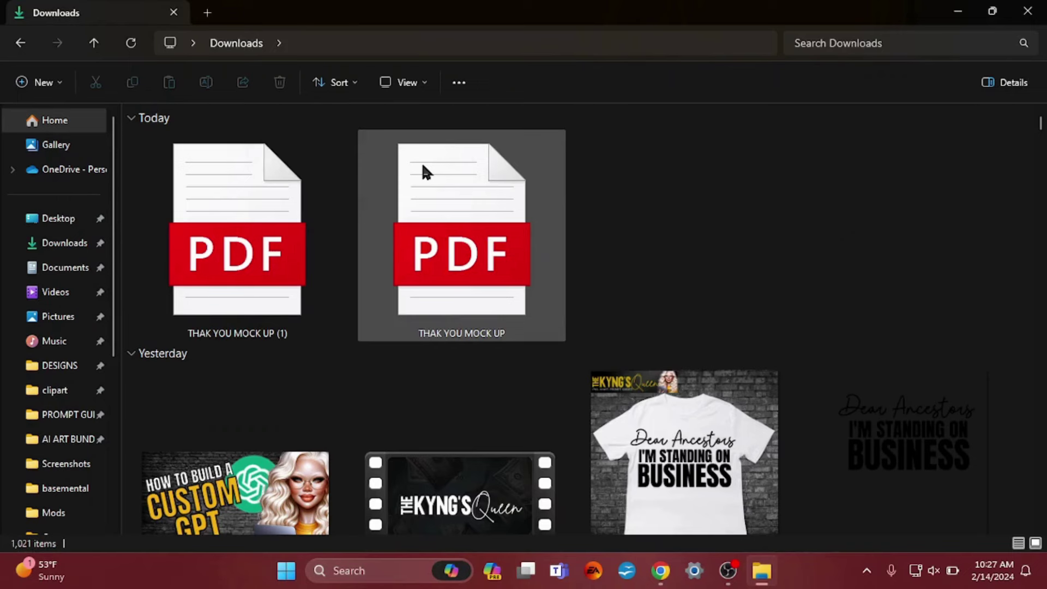
left_click(269, 242)
double_click(269, 239)
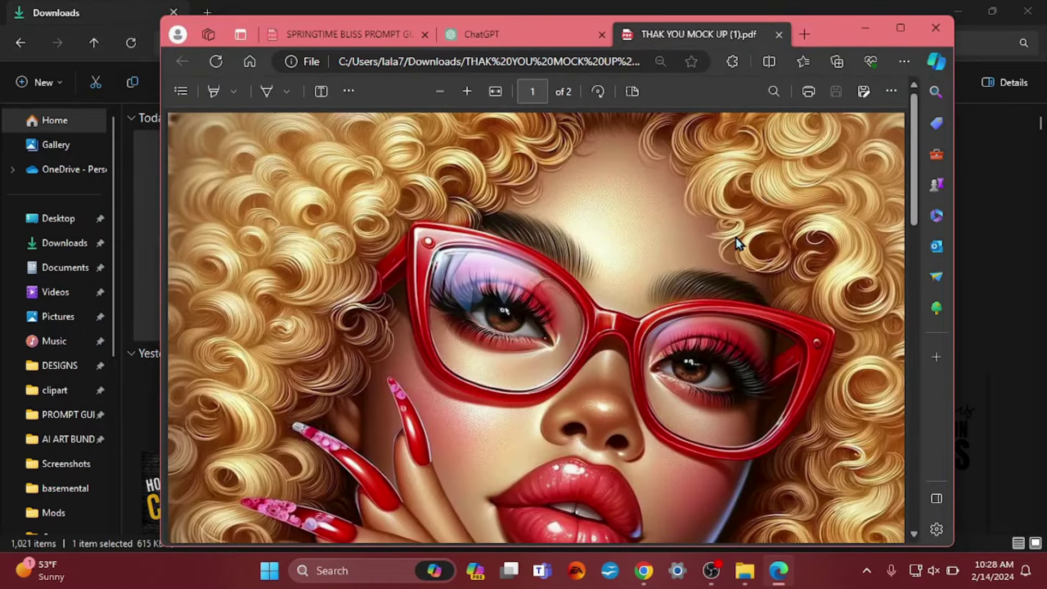
Step: Maximize the PDF window, show the full thank-you page 2 and test the link on the white "CLICK HERE" button
scroll(735, 238, "down", 4)
scroll(736, 240, "down", 9)
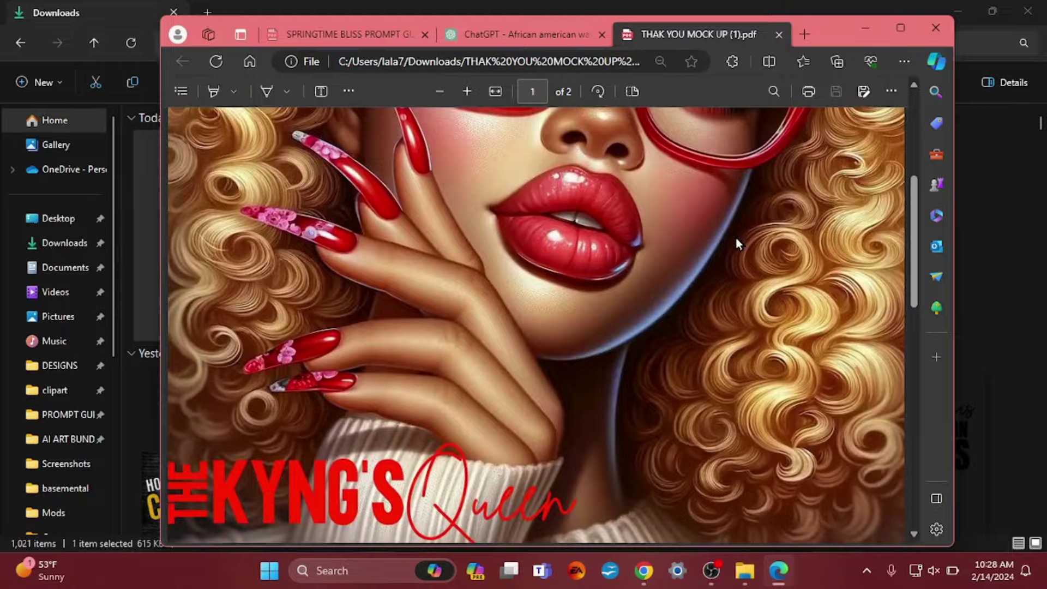
scroll(735, 238, "down", 3)
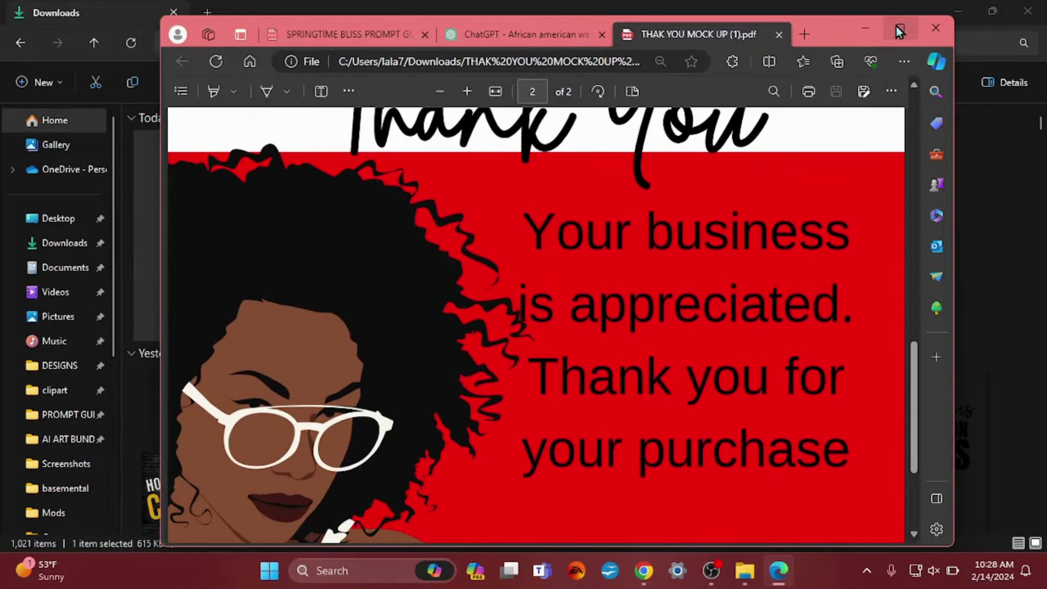
left_click(900, 30)
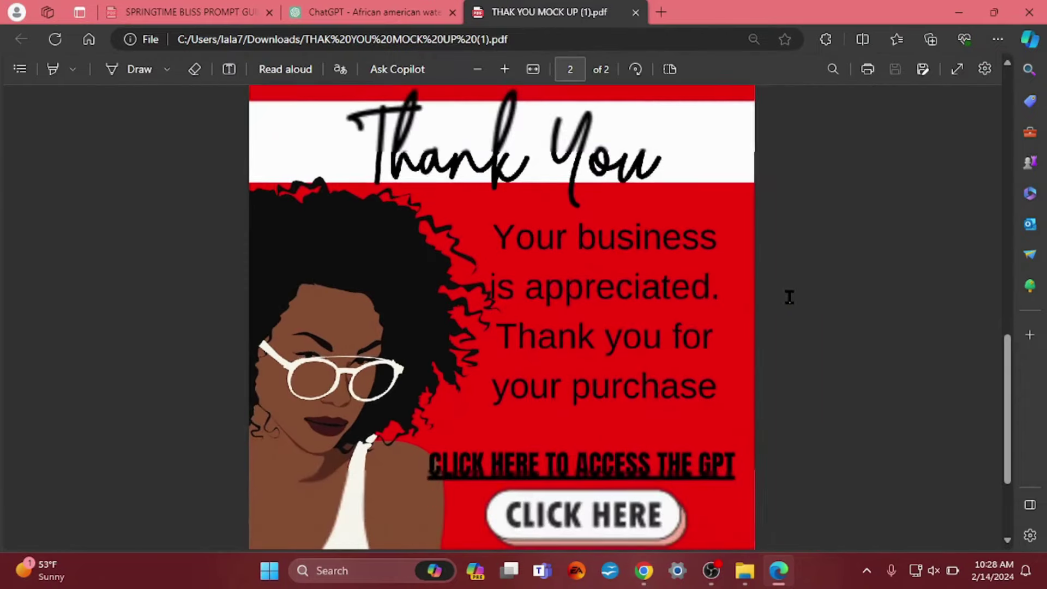
scroll(790, 297, "down", 2)
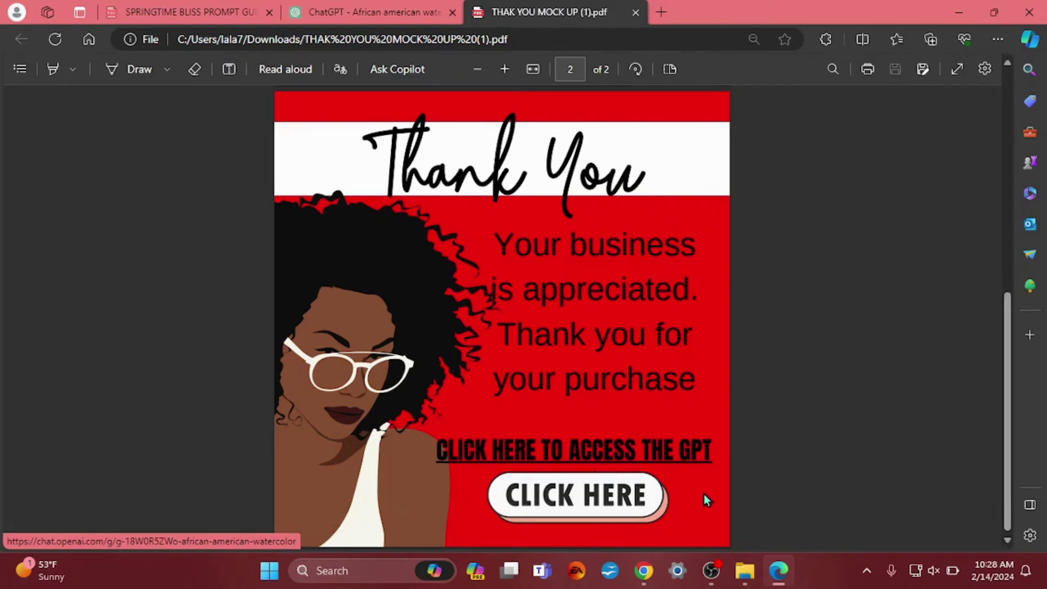
left_click(626, 487)
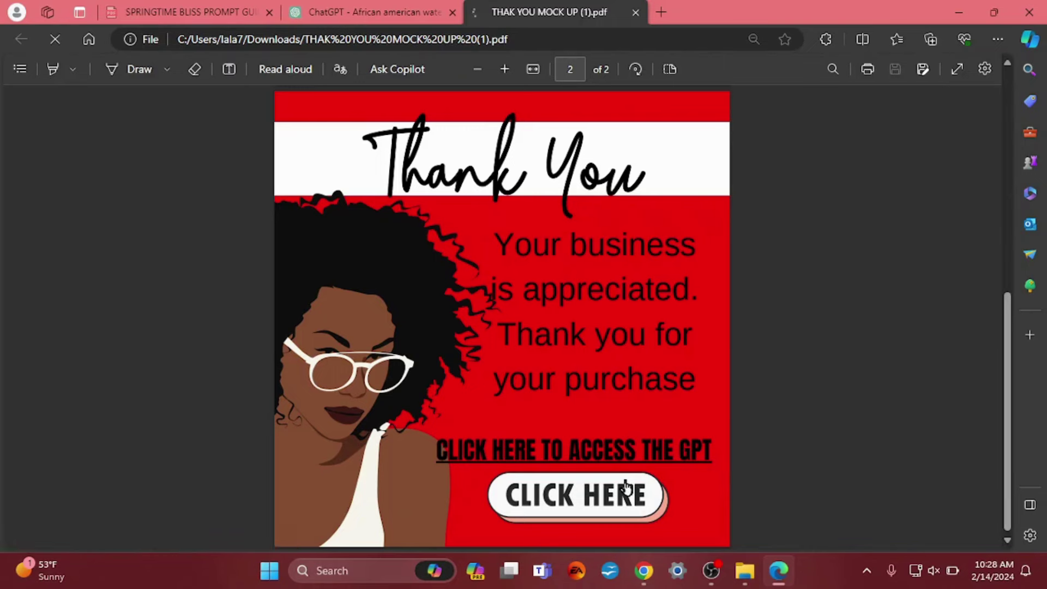